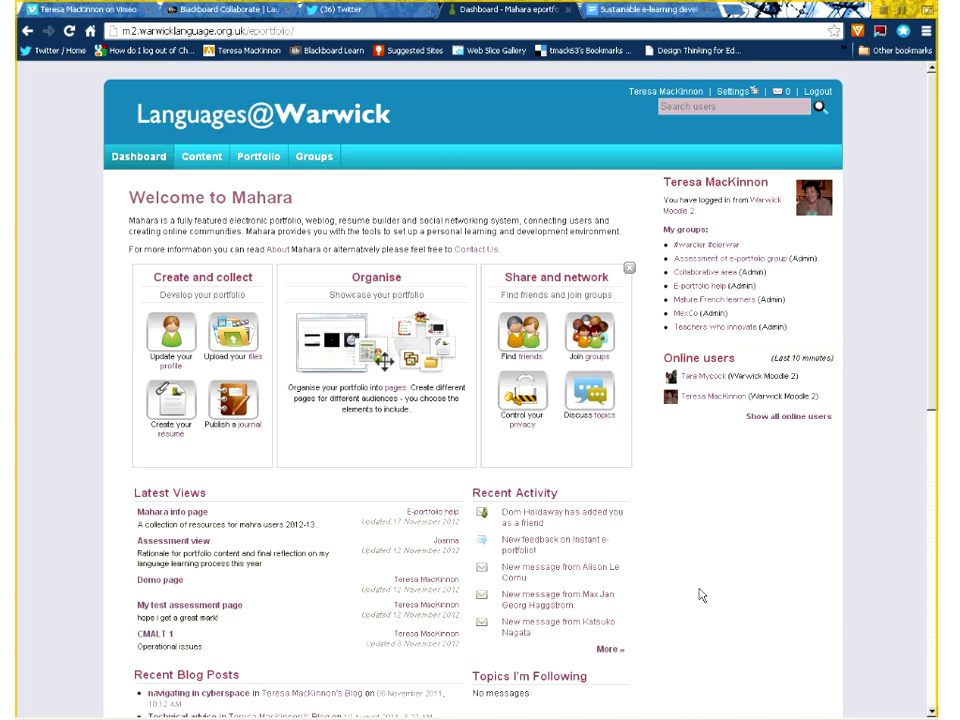
# Switch to the Vimeo profile page showing the private 'eportfolio showcase hd' video.
pyautogui.click(97, 11)
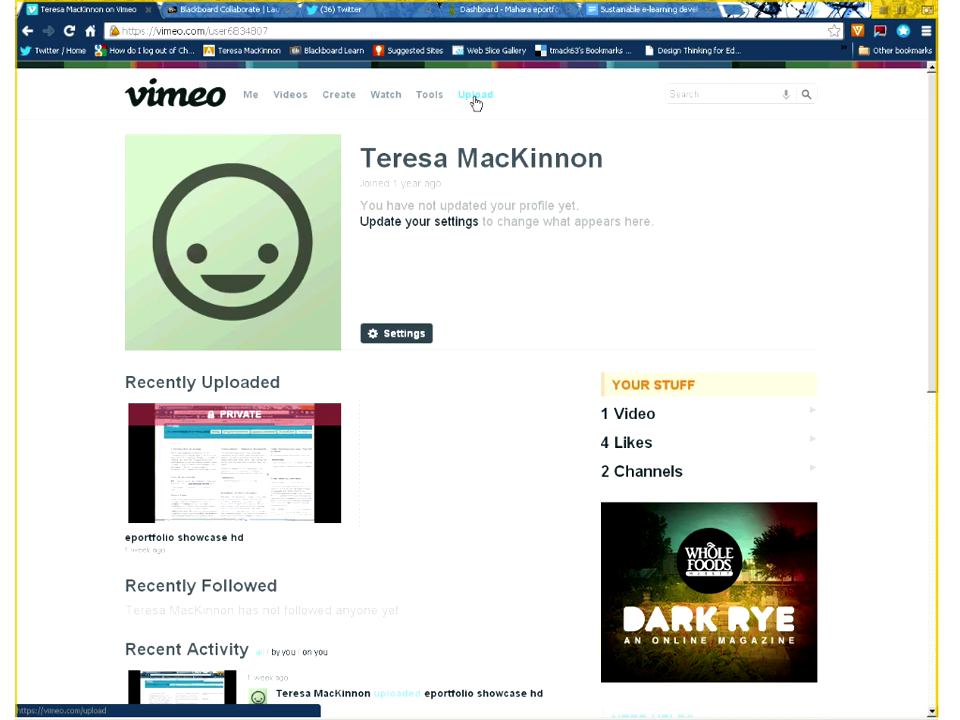
# Open the 'eportfolio showcase hd' video page and review its weekly play statistics.
pyautogui.click(231, 463)
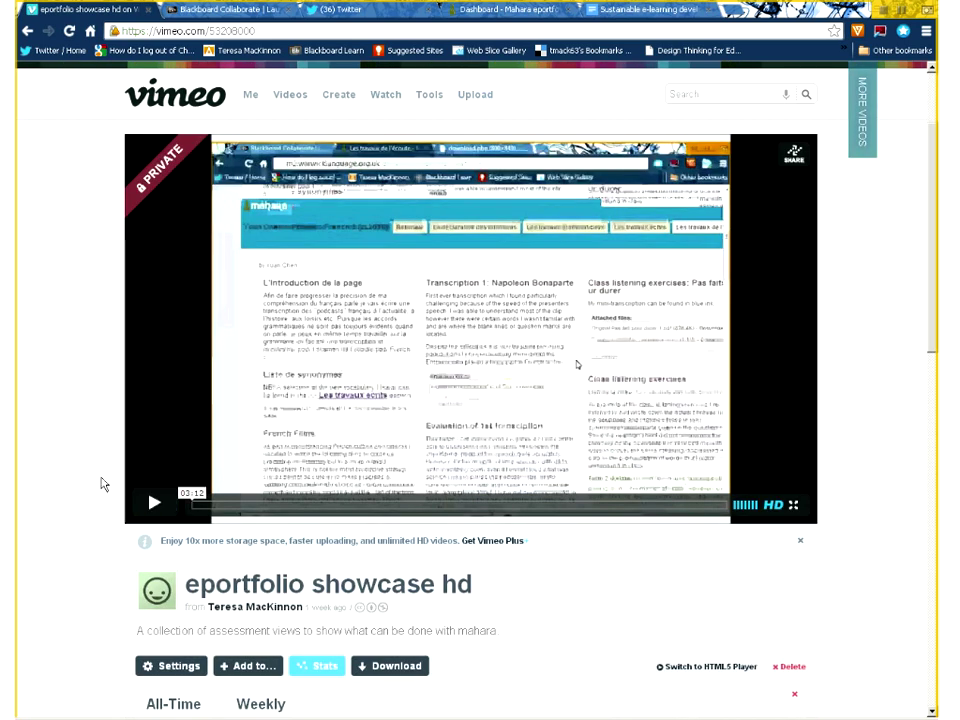
pyautogui.scroll(-1, 100, 484)
pyautogui.scroll(-3, 392, 621)
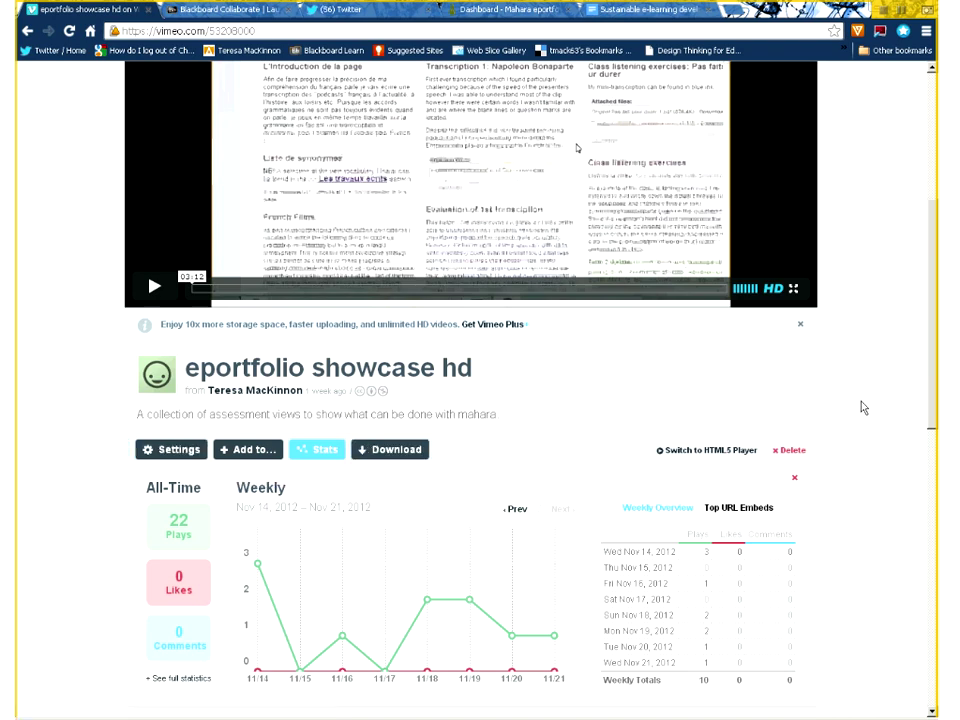
pyautogui.scroll(3, 864, 407)
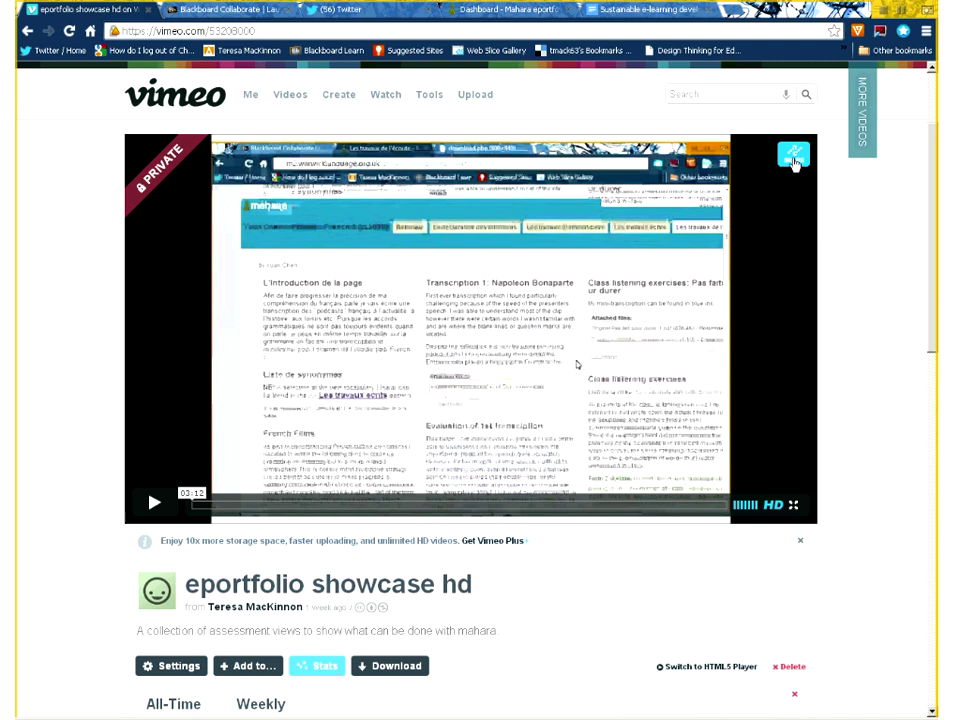
# Copy the video's iframe embed code from the Share This Video dialog.
pyautogui.click(793, 160)
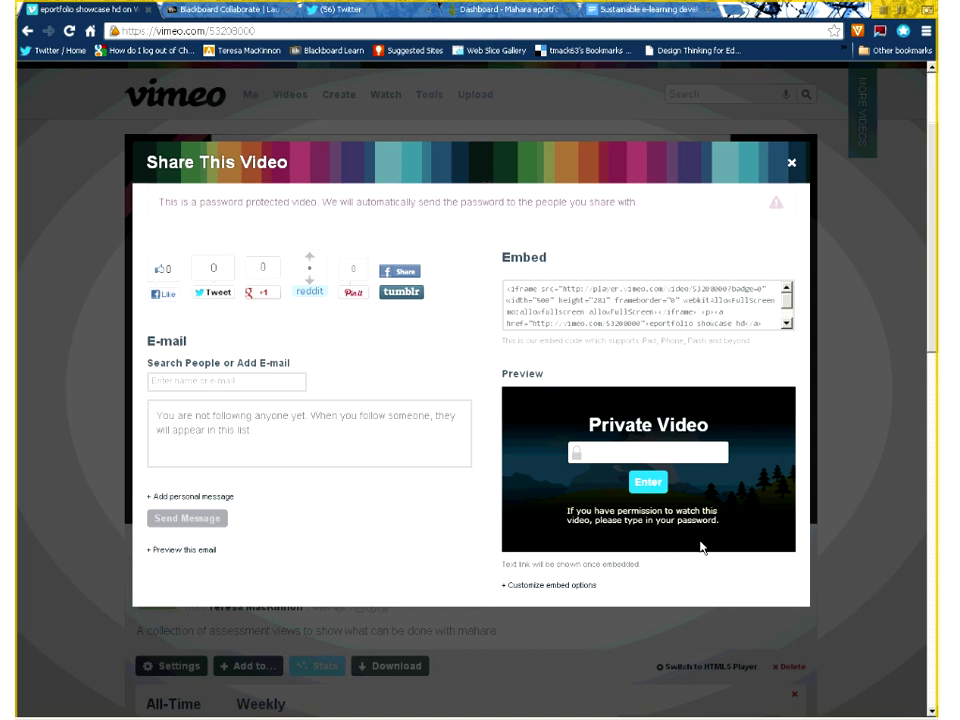
pyautogui.click(572, 301)
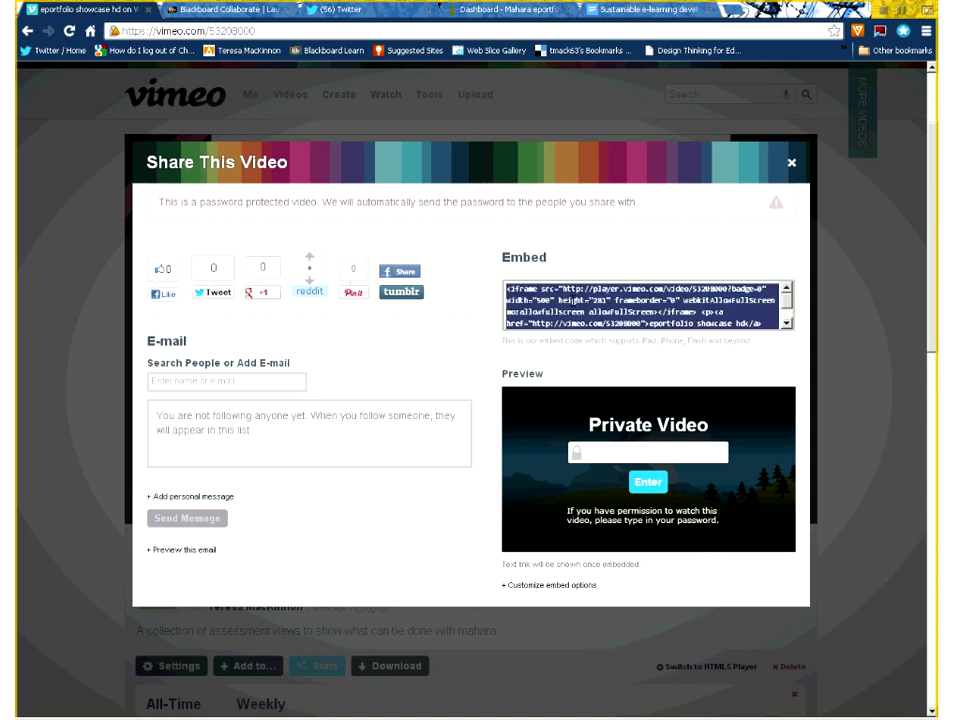
pyautogui.rightClick(575, 302)
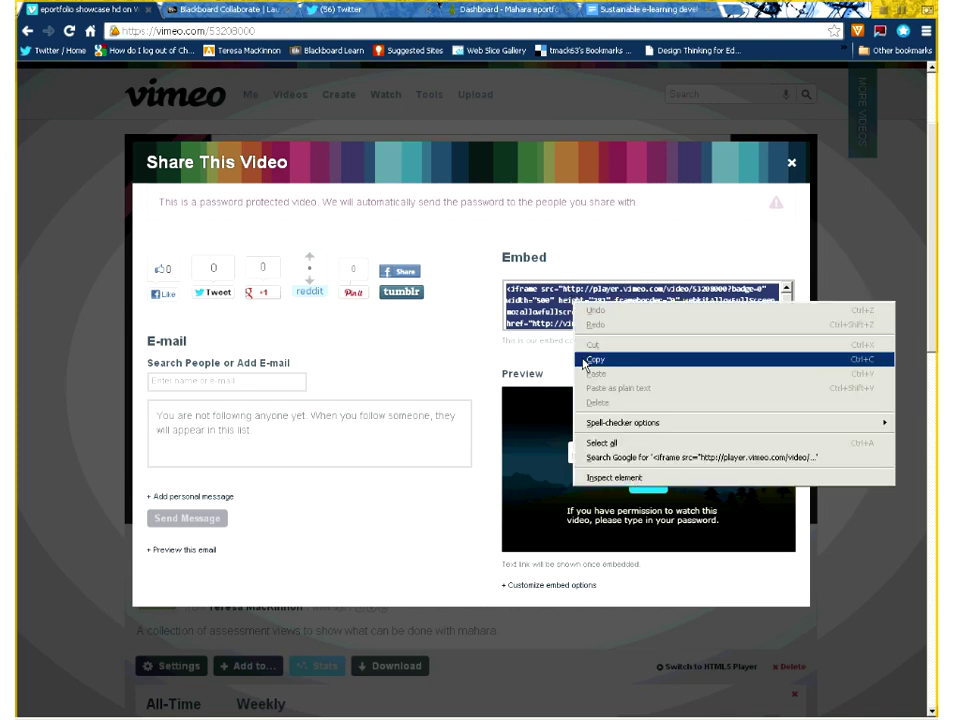
pyautogui.click(585, 361)
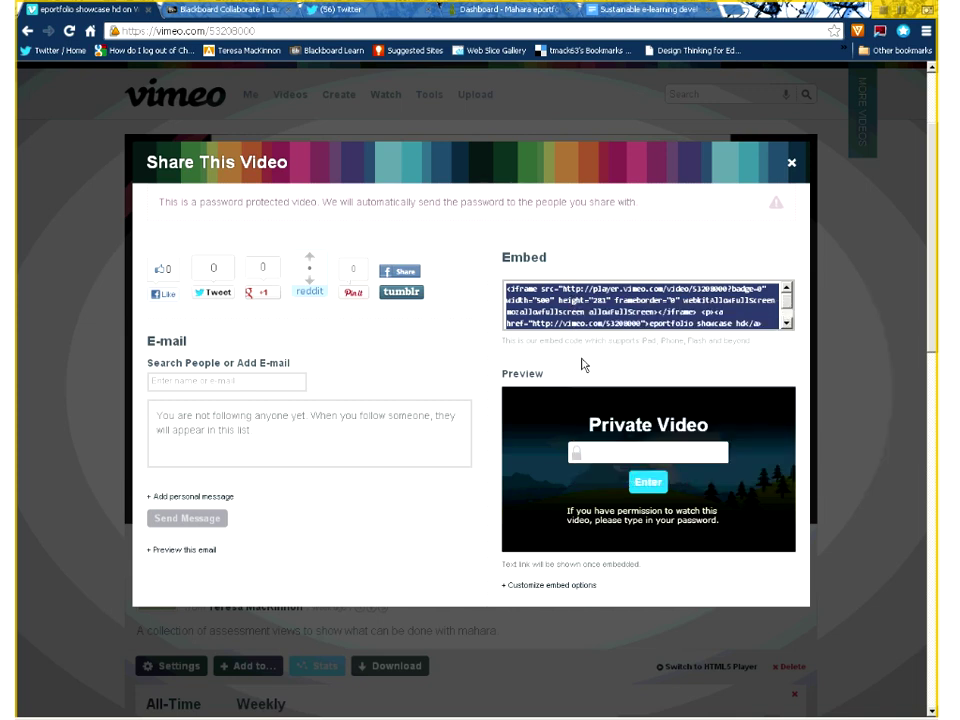
# Return to Mahara and open the Demo page from Latest Views in edit mode.
pyautogui.click(500, 10)
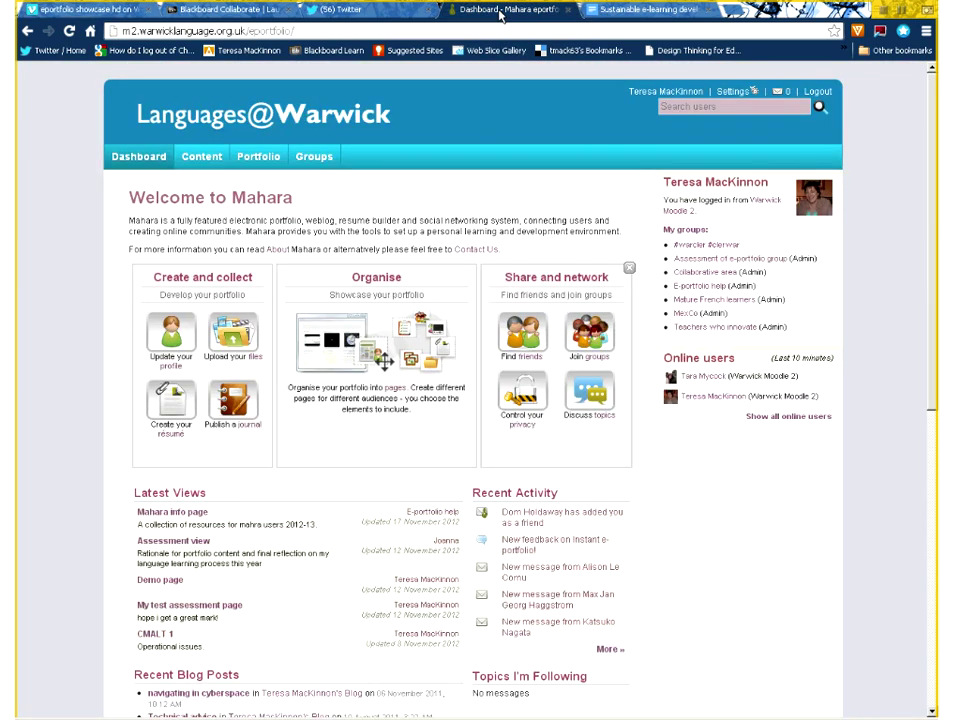
pyautogui.click(160, 581)
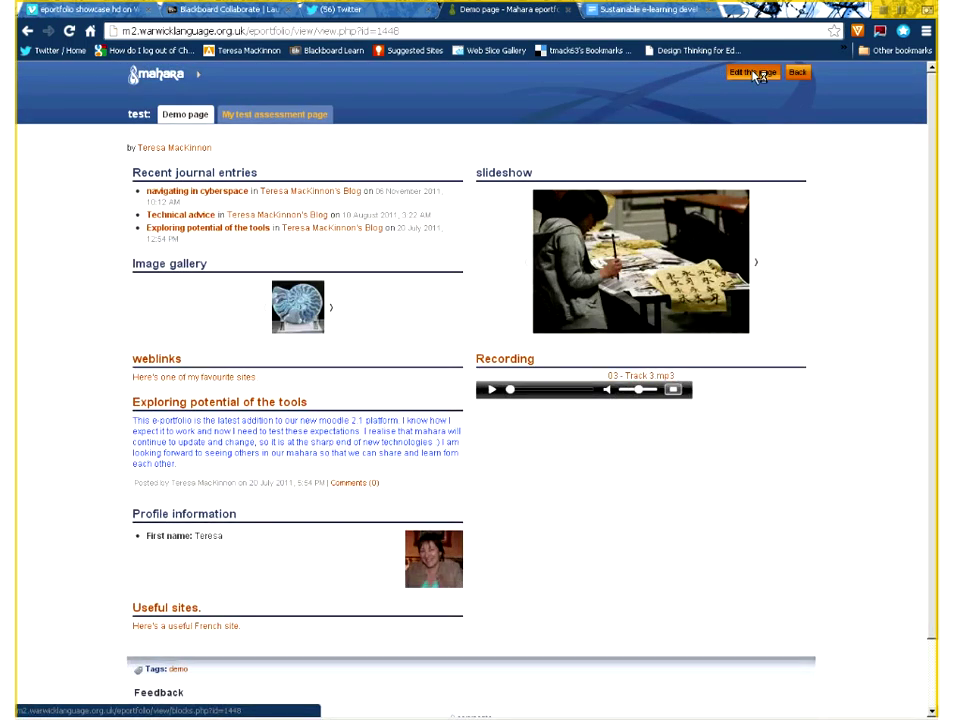
pyautogui.click(756, 73)
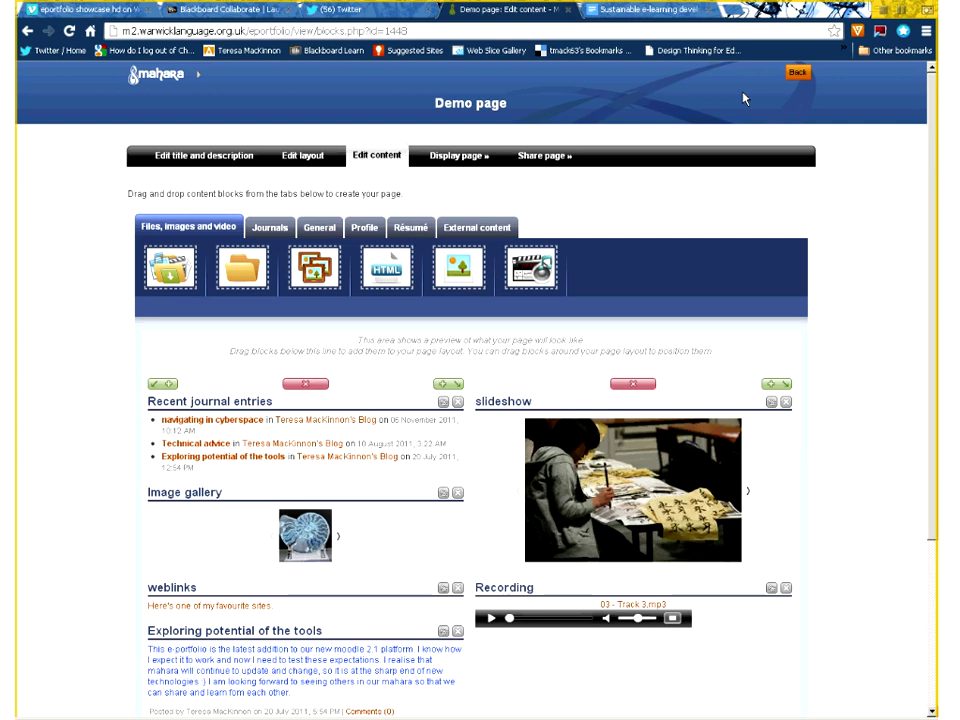
# Drag a General Text box block below Recording and title it 'Mahara video'.
pyautogui.click(320, 230)
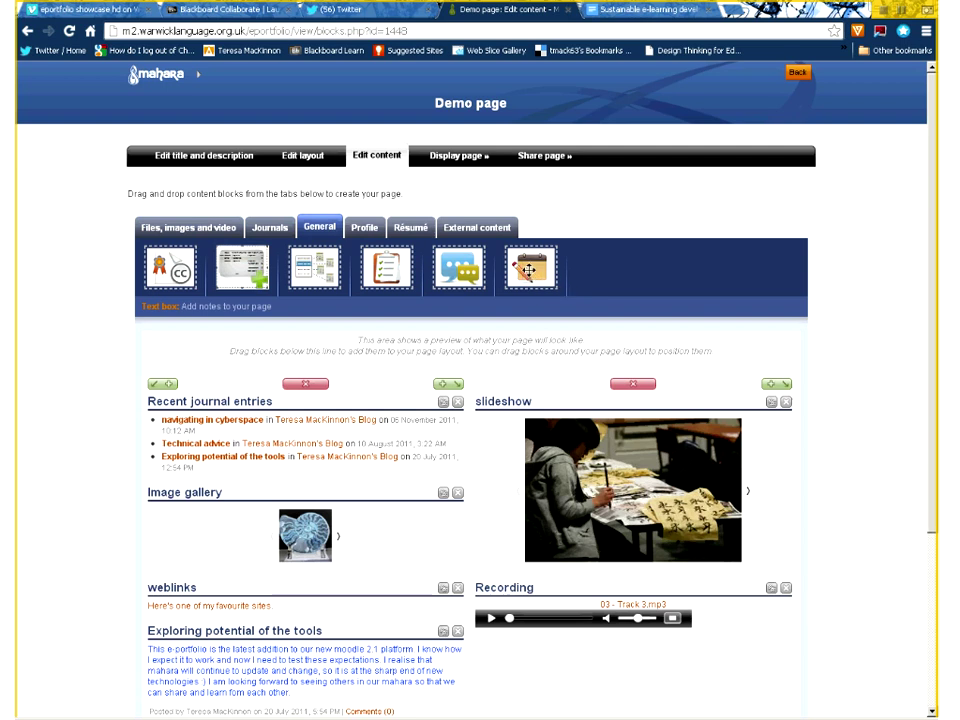
pyautogui.moveTo(538, 289); pyautogui.dragTo(576, 666)
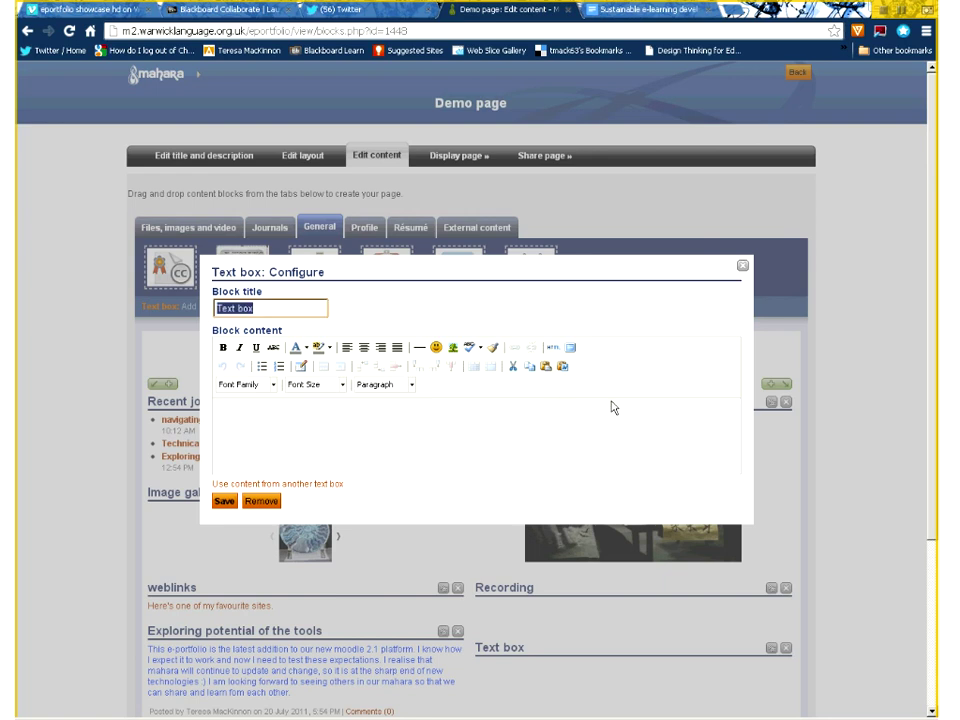
pyautogui.write('Mahara ')
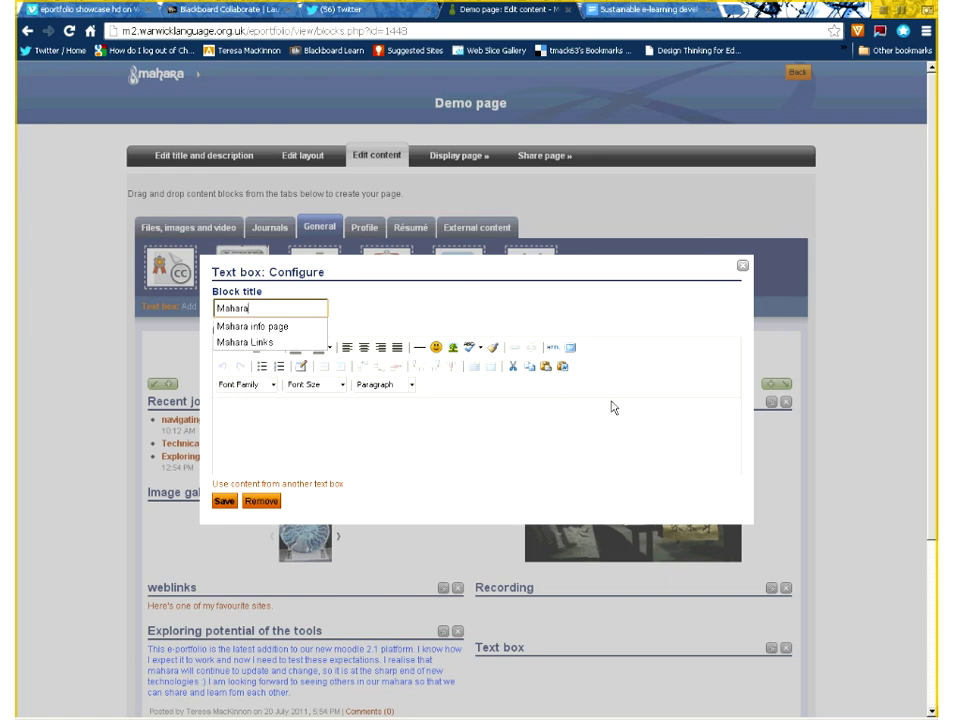
pyautogui.write('video')
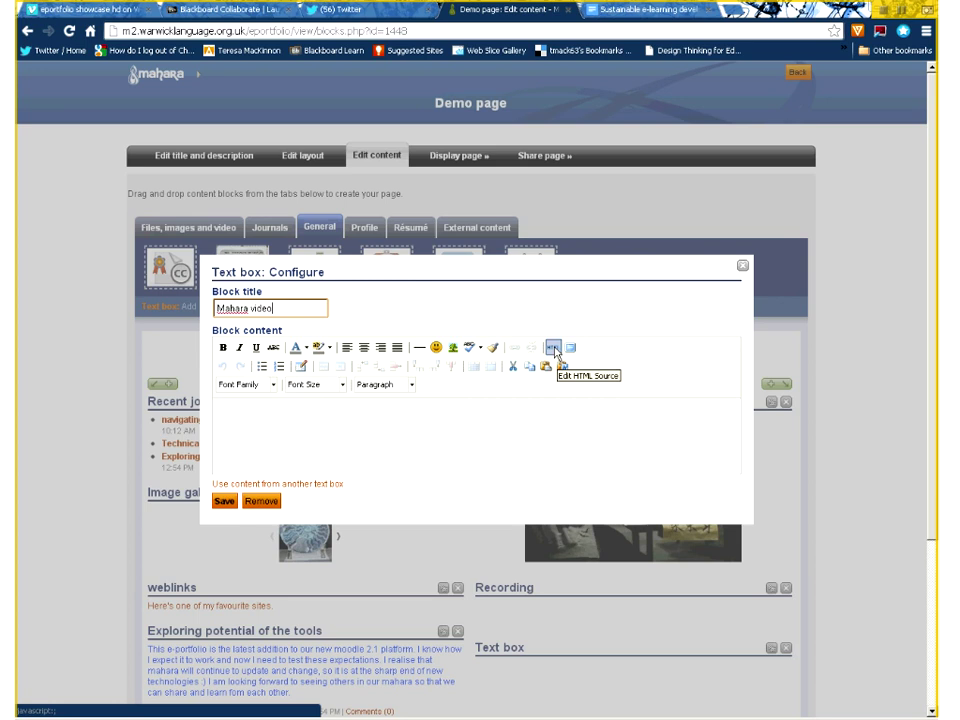
# Paste the Vimeo embed code into the block's HTML source, noting width 500 and height 281.
pyautogui.click(553, 348)
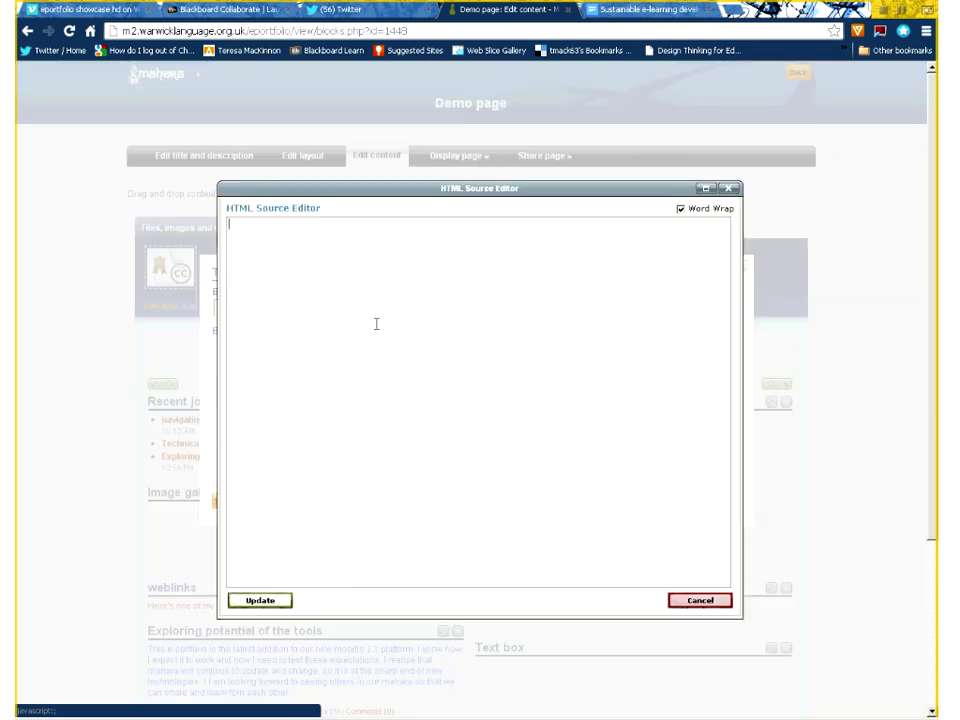
pyautogui.hotkey('ctrl', 'v')
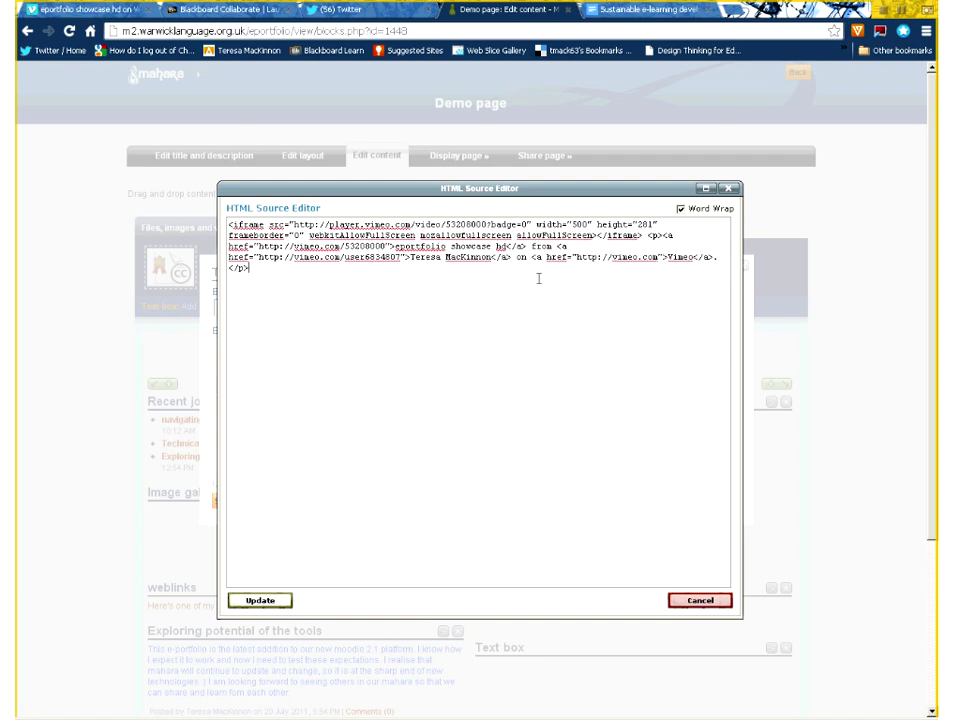
pyautogui.doubleClick(585, 224)
pyautogui.doubleClick(644, 224)
pyautogui.click(399, 383)
# Apply the embed code, save the Mahara video block, and finish editing the Demo page.
pyautogui.click(268, 601)
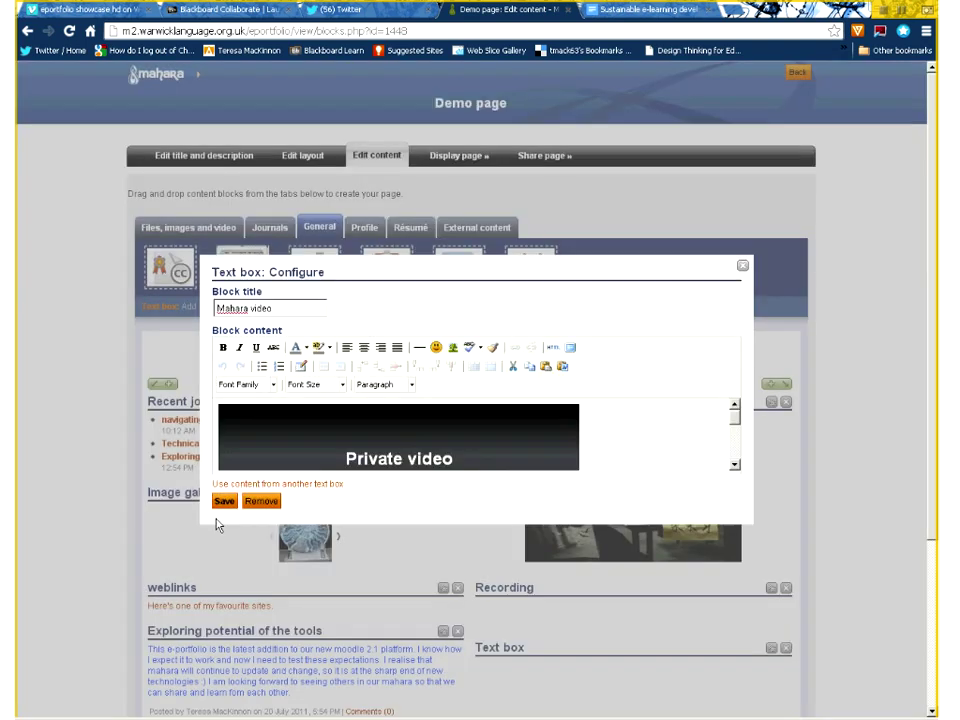
pyautogui.click(223, 505)
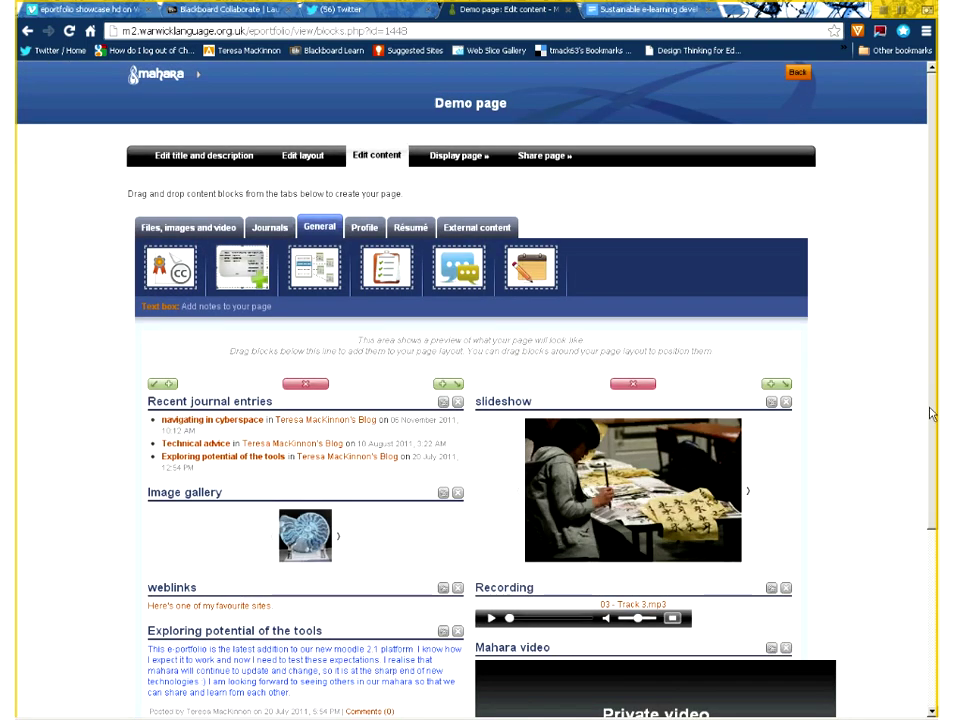
pyautogui.scroll(-3, 930, 413)
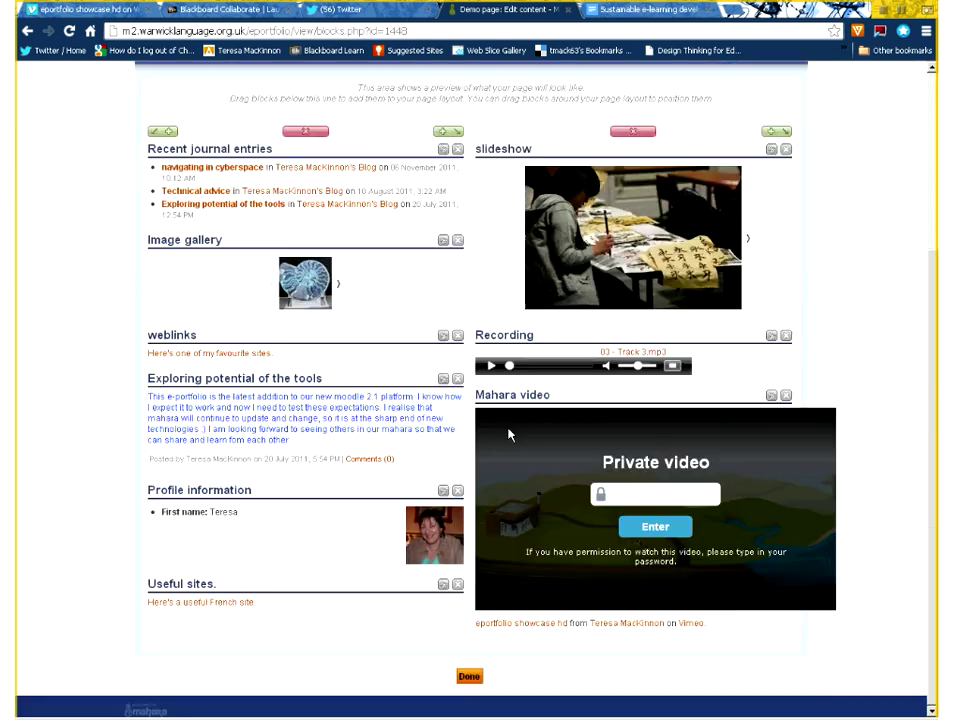
pyautogui.click(470, 680)
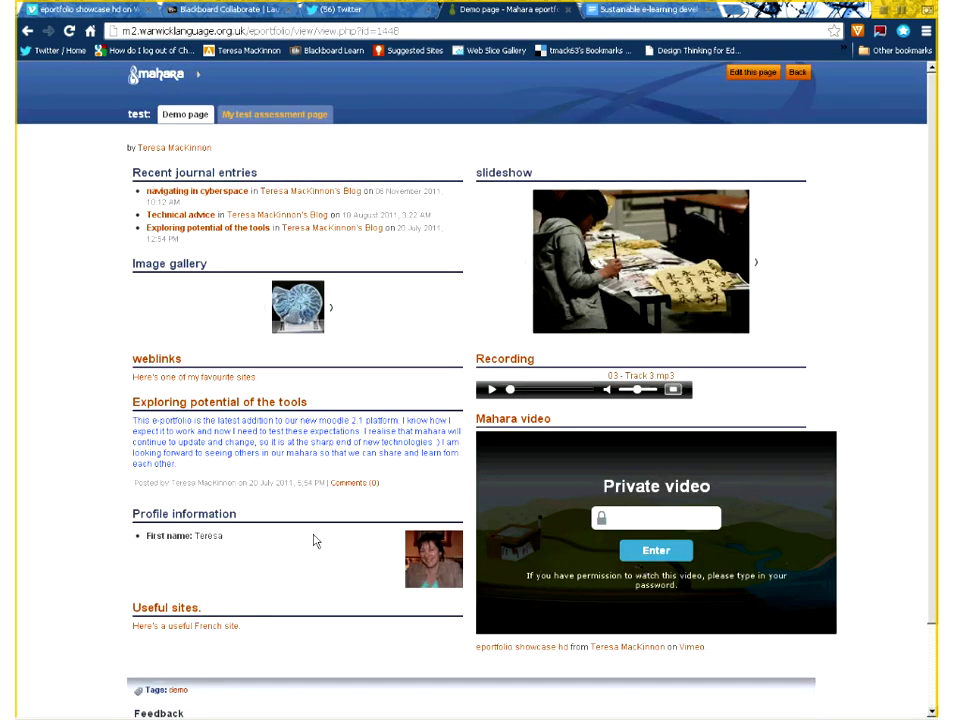
# Try the embedded video's password field, then put the Demo page back into edit mode.
pyautogui.click(620, 521)
pyautogui.click(749, 79)
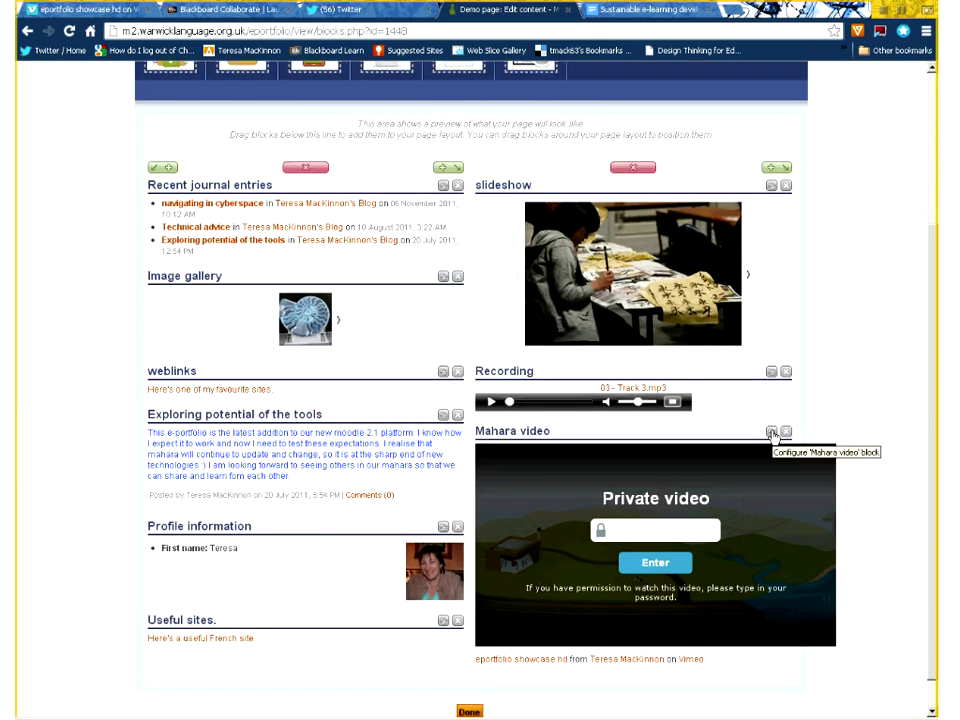
# Change the Mahara video block's embed width from 500 to 400 in HTML source and save.
pyautogui.click(771, 432)
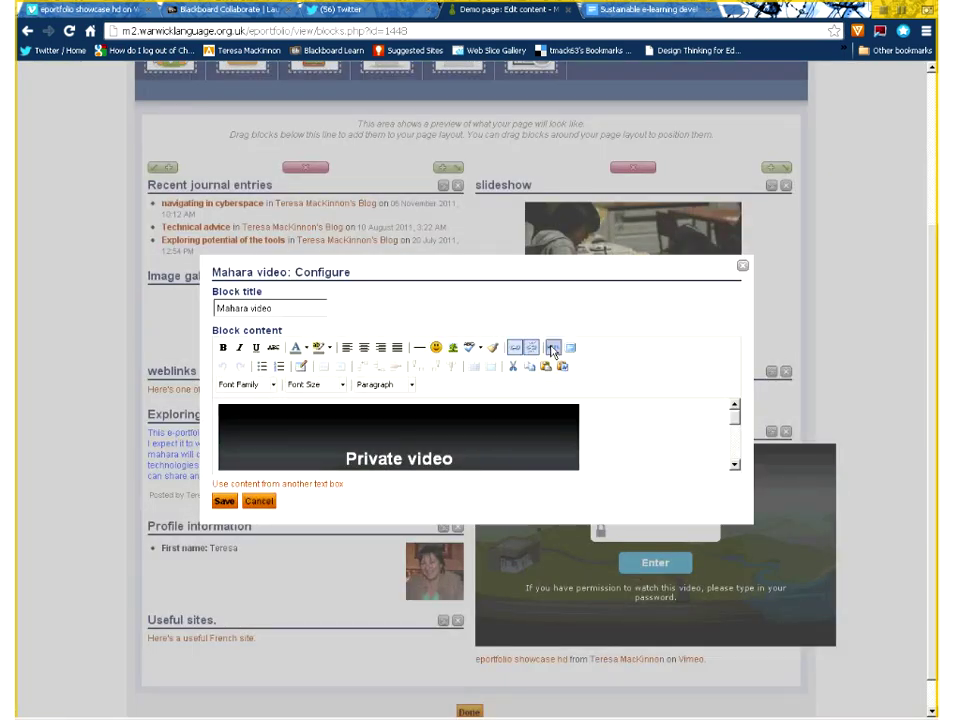
pyautogui.click(553, 349)
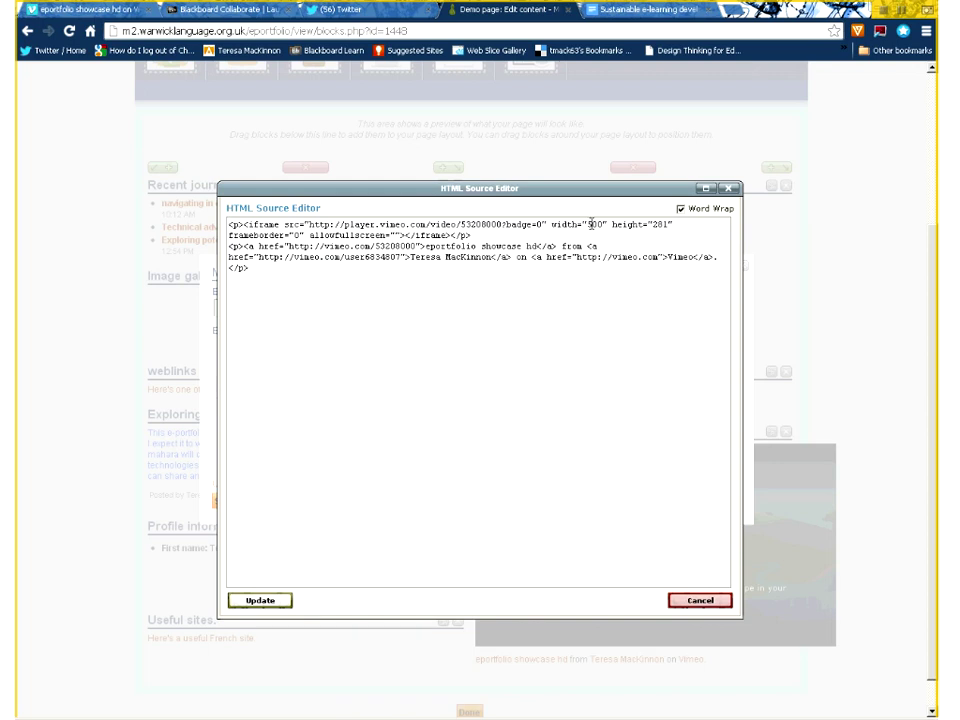
pyautogui.click(606, 228)
pyautogui.press('Left')
pyautogui.press('Left')
pyautogui.press('BackSpace')
pyautogui.write('4')
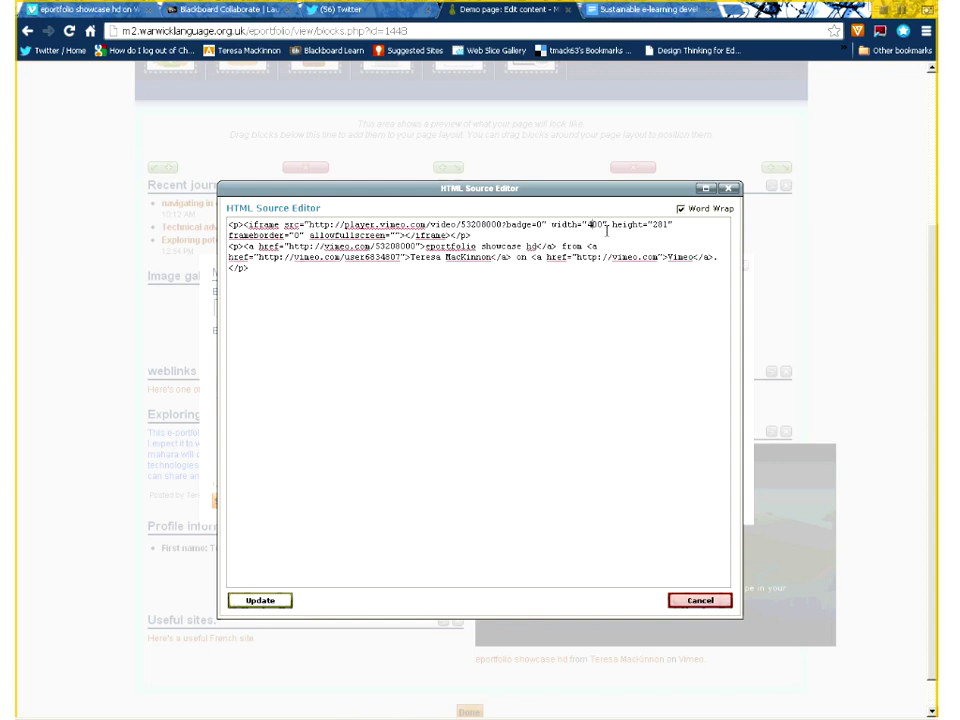
pyautogui.click(262, 601)
pyautogui.click(239, 501)
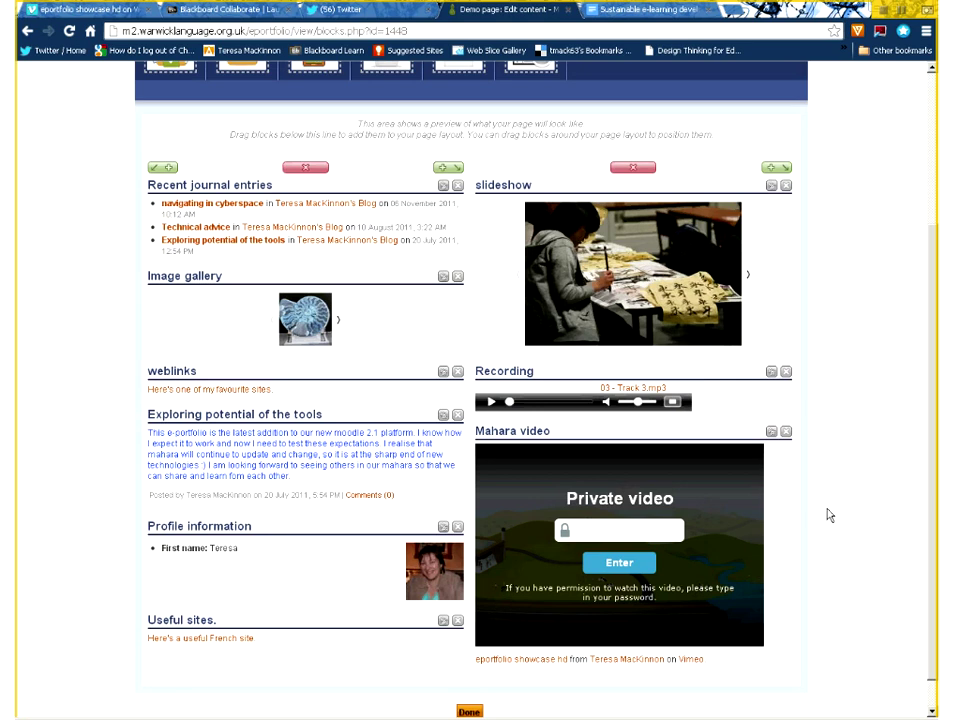
pyautogui.scroll(-1, 474, 686)
# Finish editing and reopen the Demo page from the Pages list to view the 400px video.
pyautogui.click(472, 682)
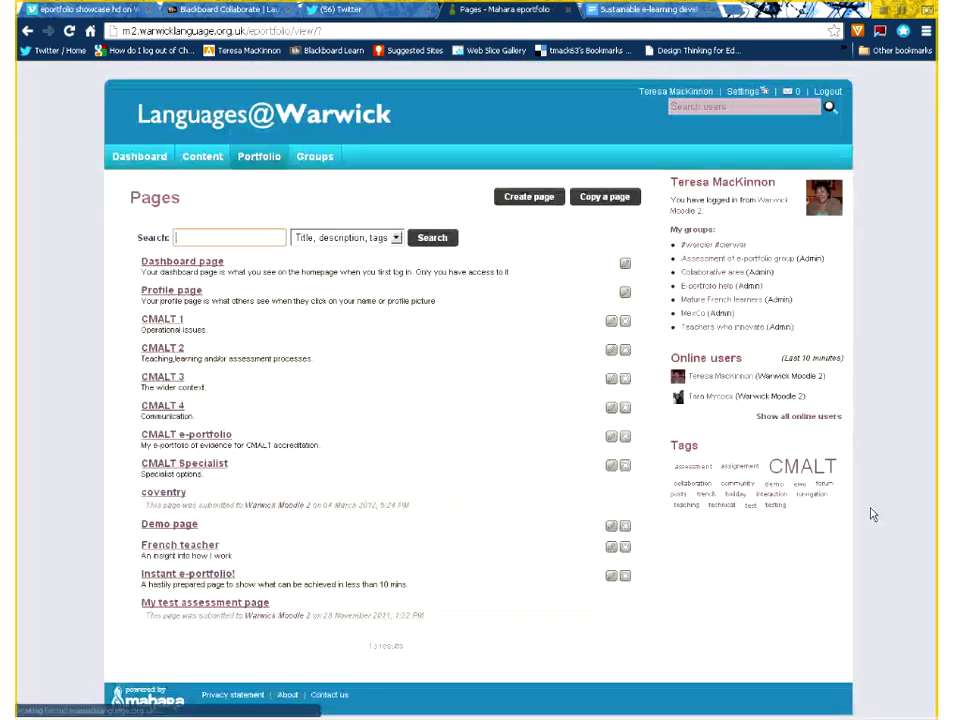
pyautogui.click(155, 527)
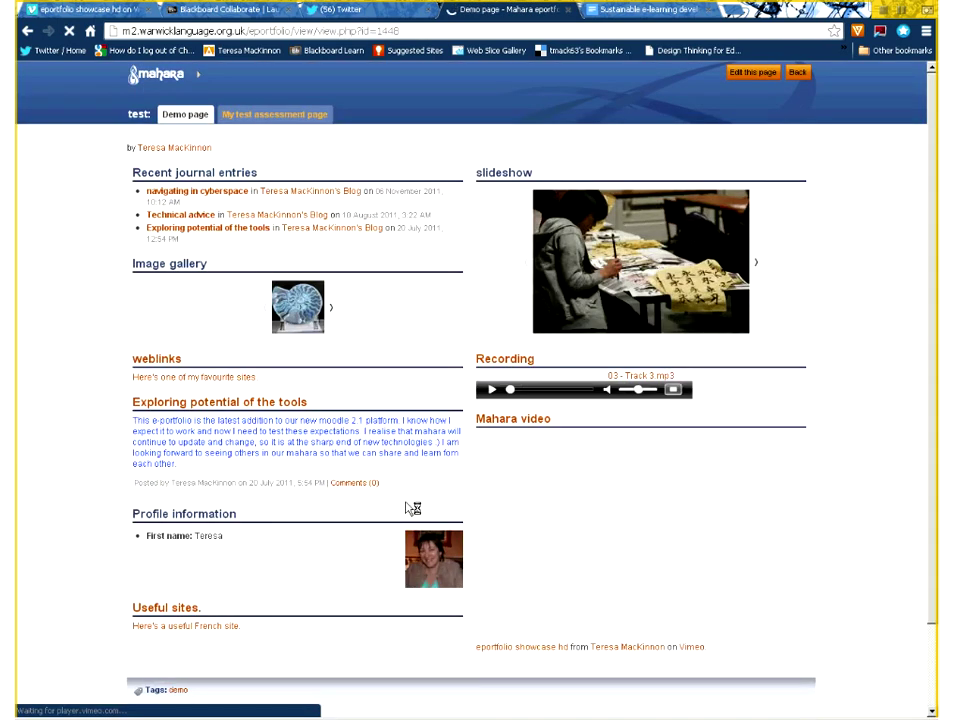